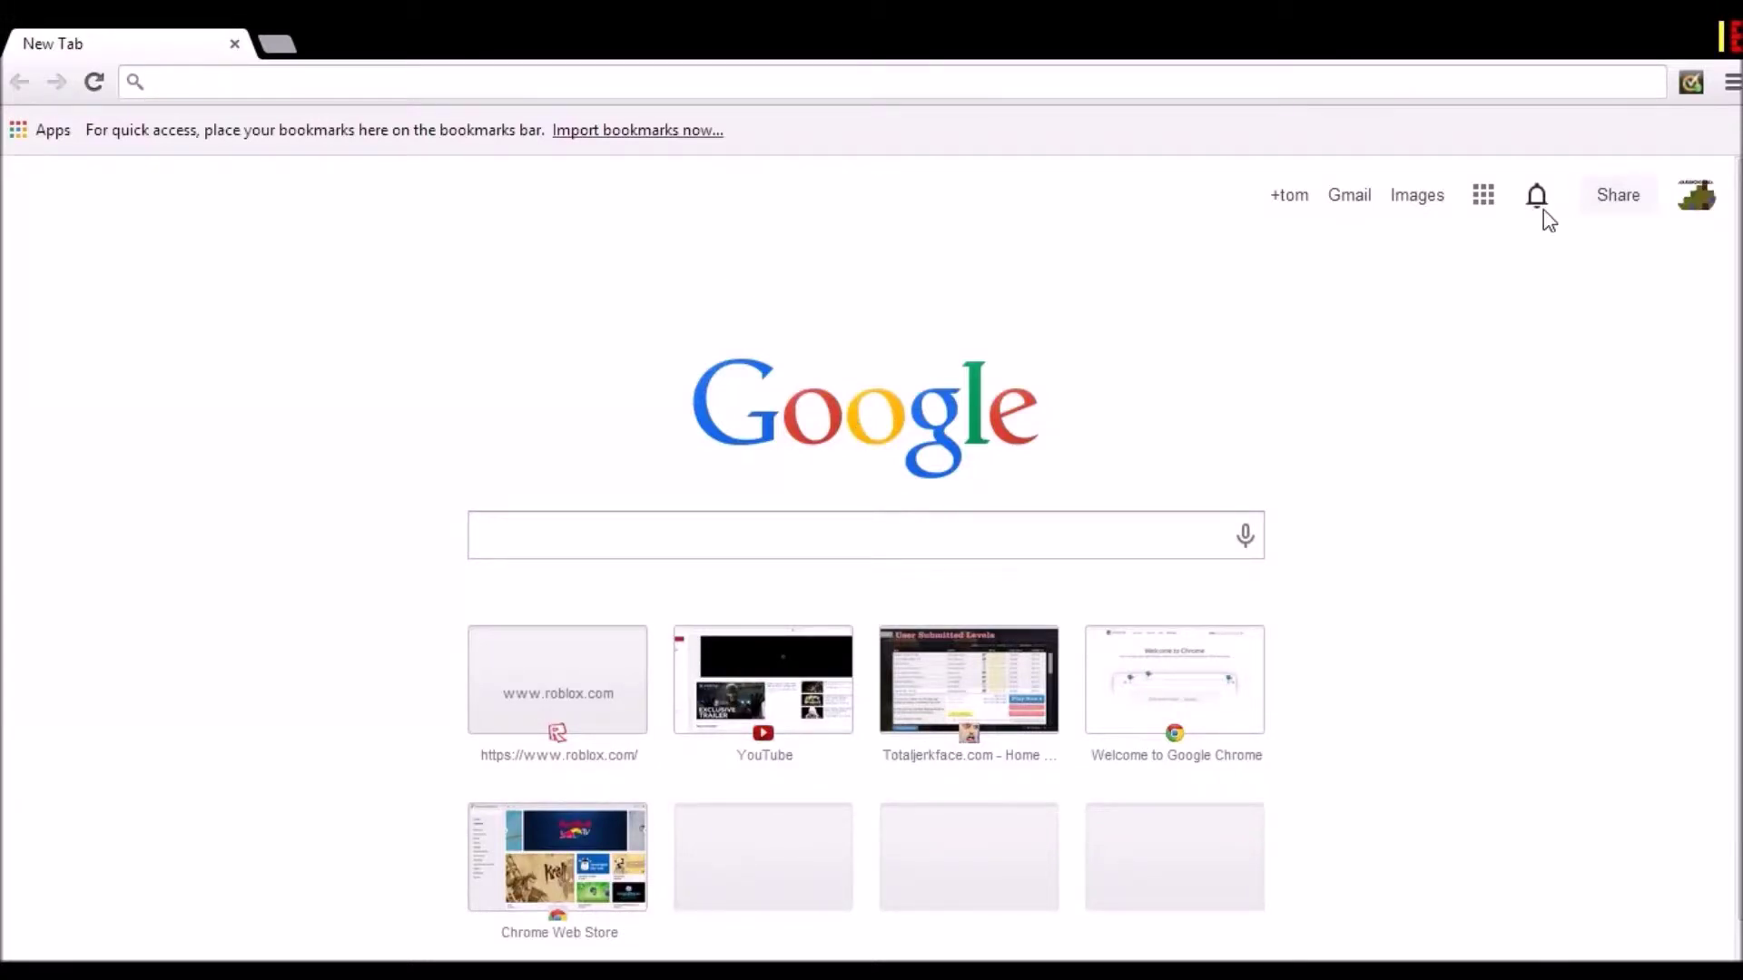
Search Google for 'youtube'
click(667, 535)
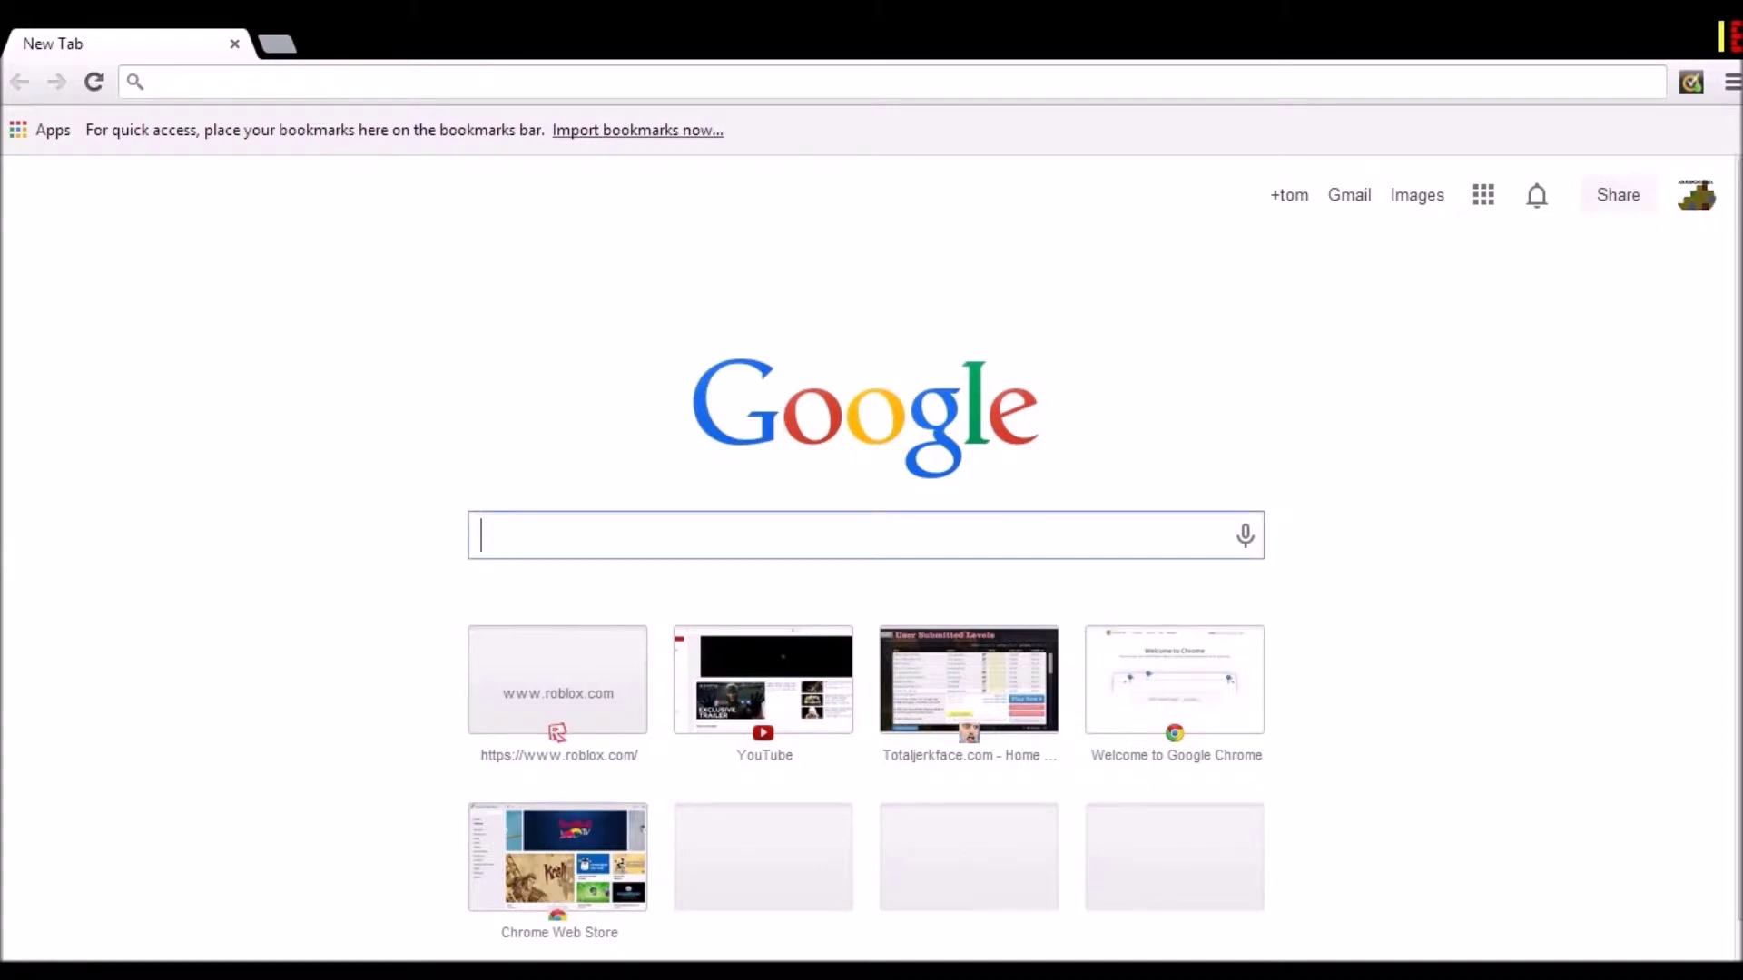
text(youtube)
key(Return)
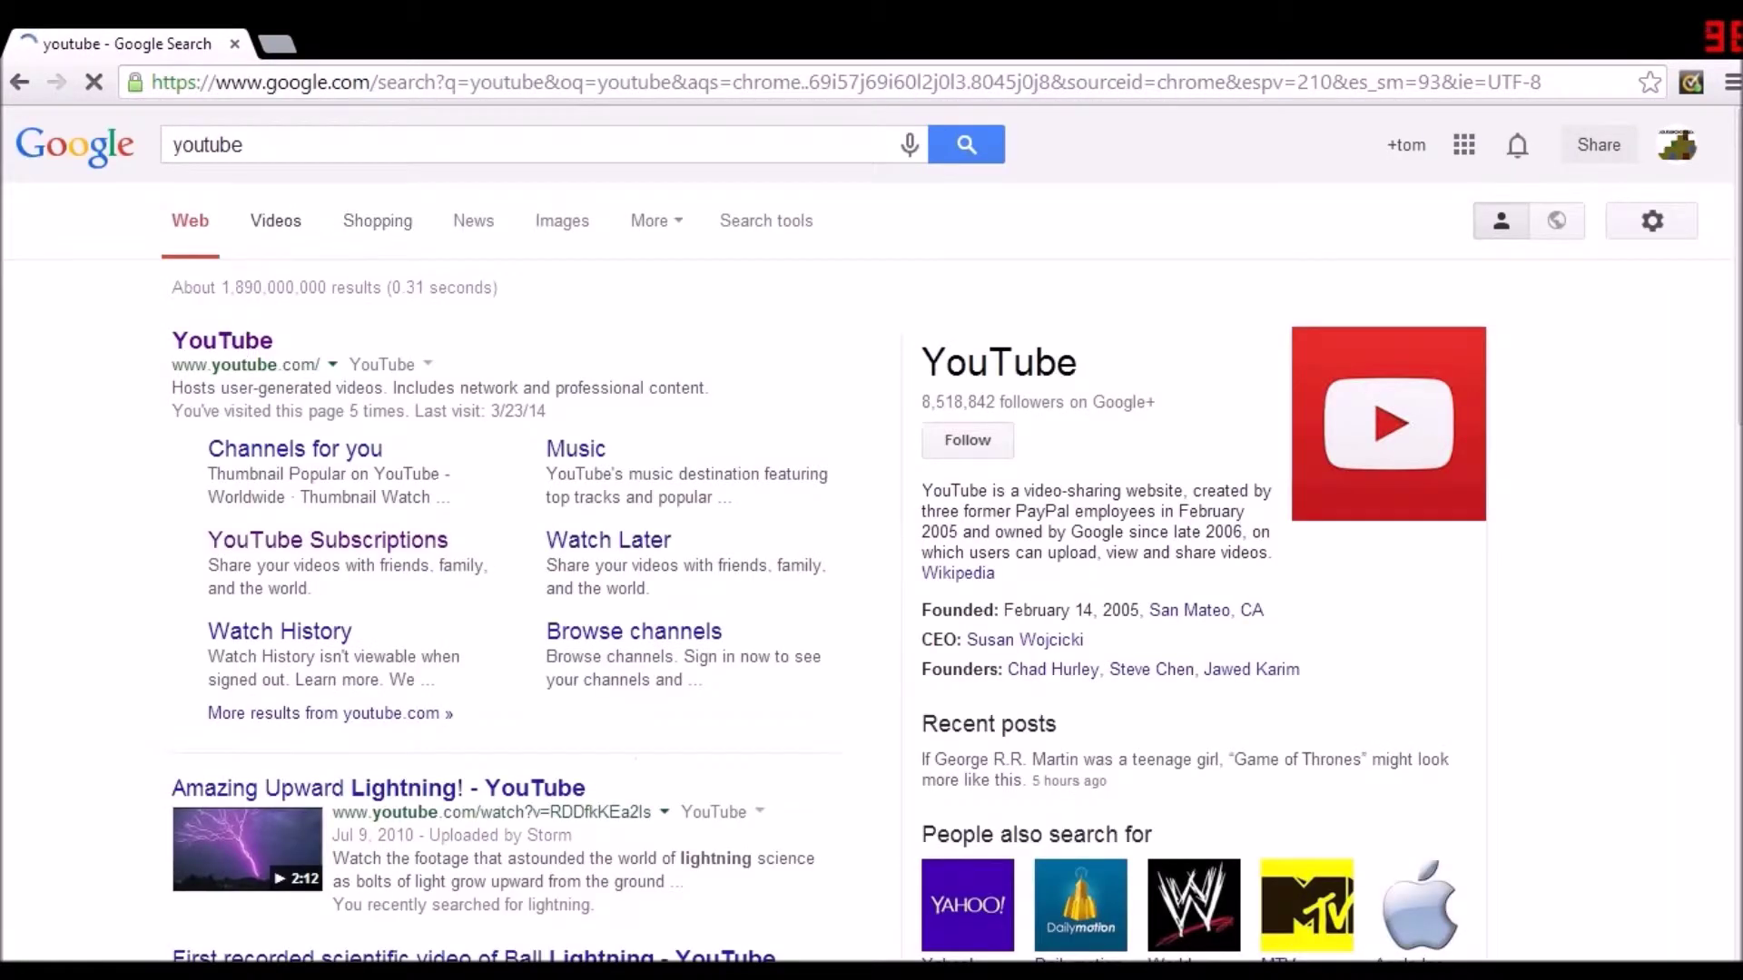
Go from the YouTube result to All my channels and start a new channel
click(231, 347)
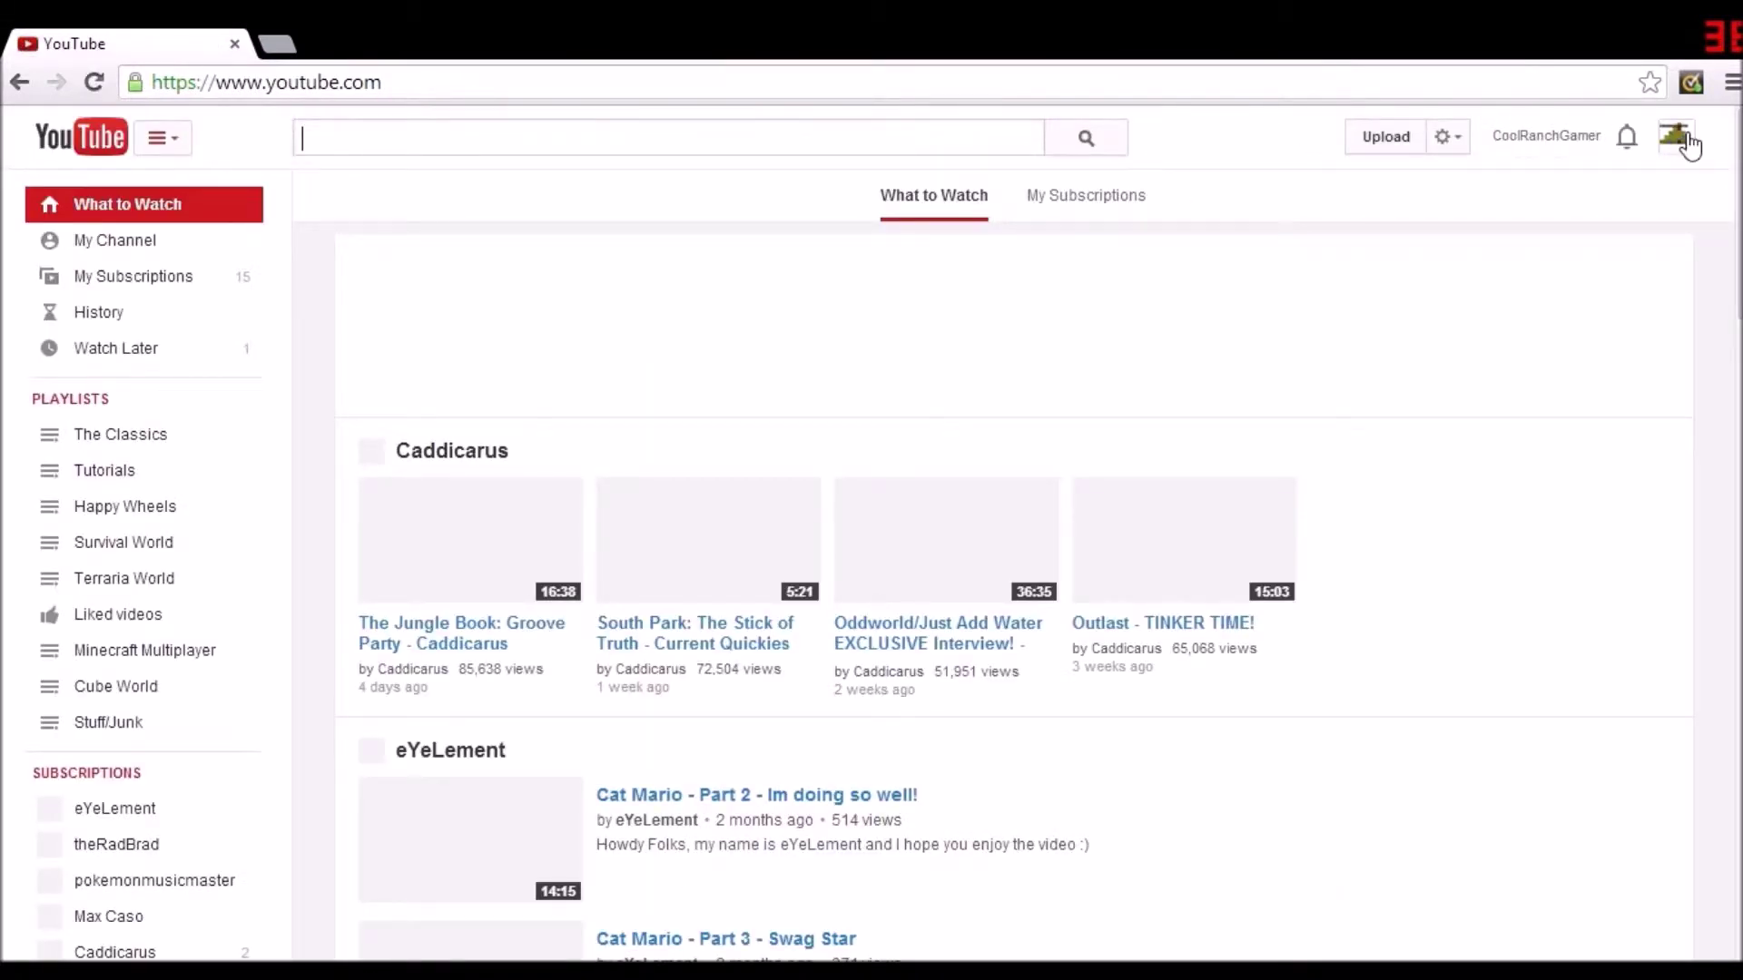
click(1675, 137)
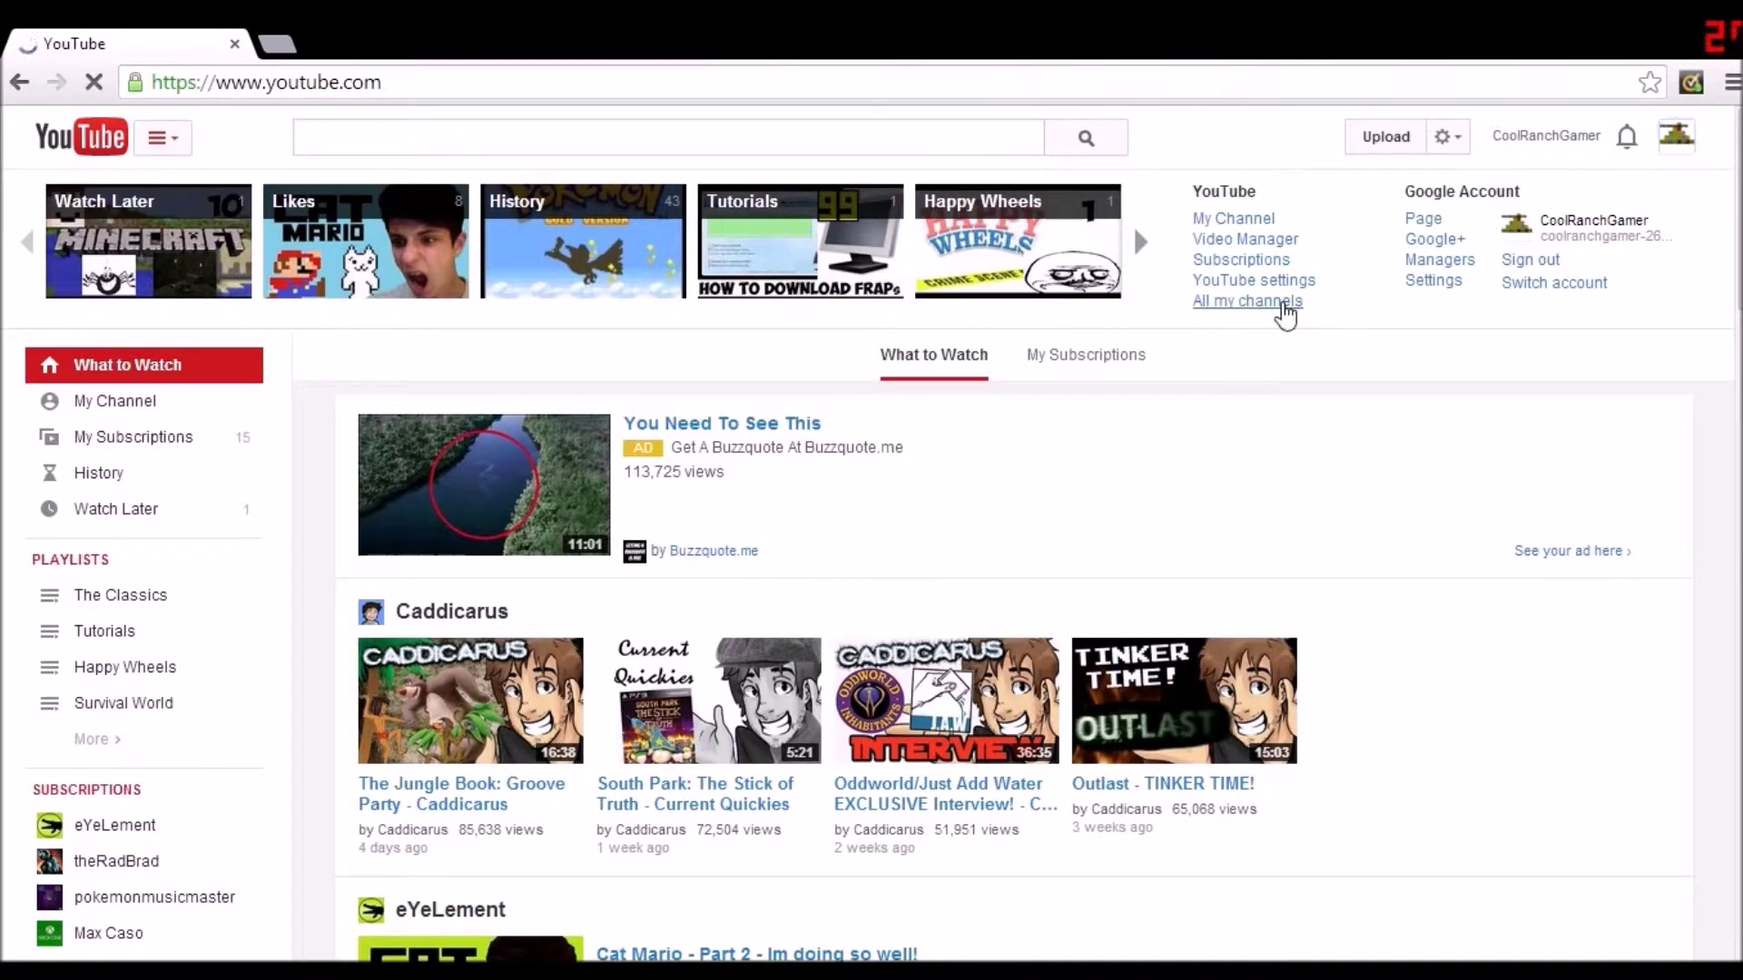
click(1284, 301)
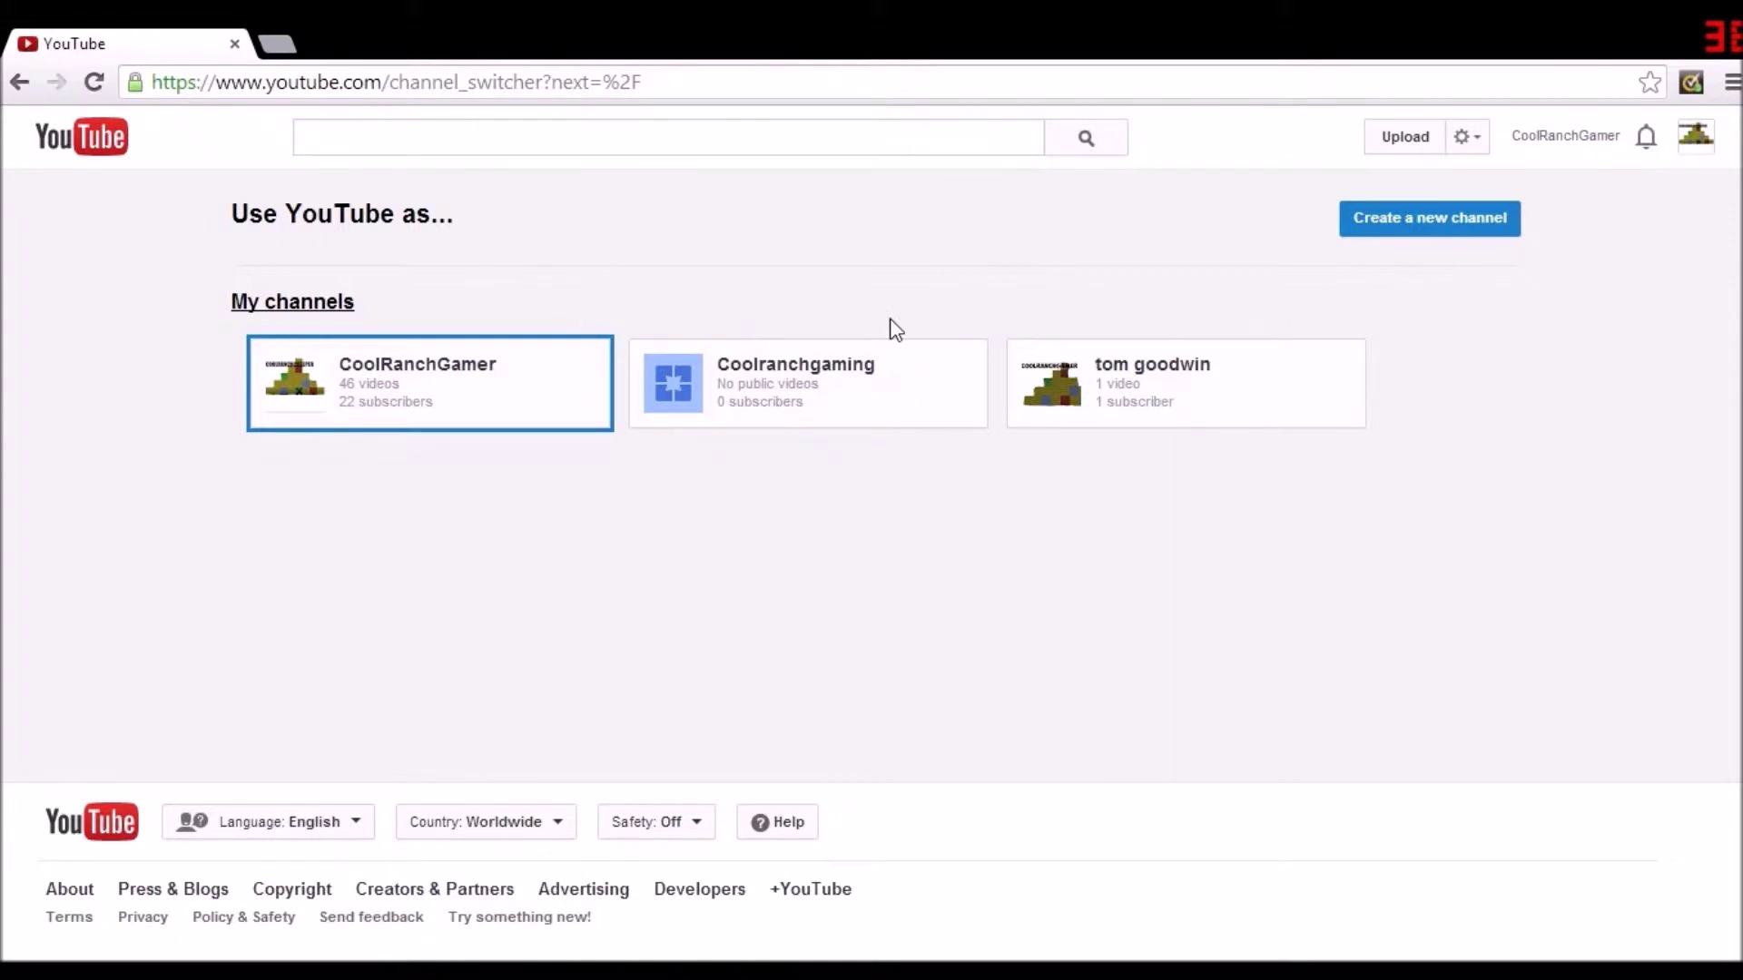
click(1436, 238)
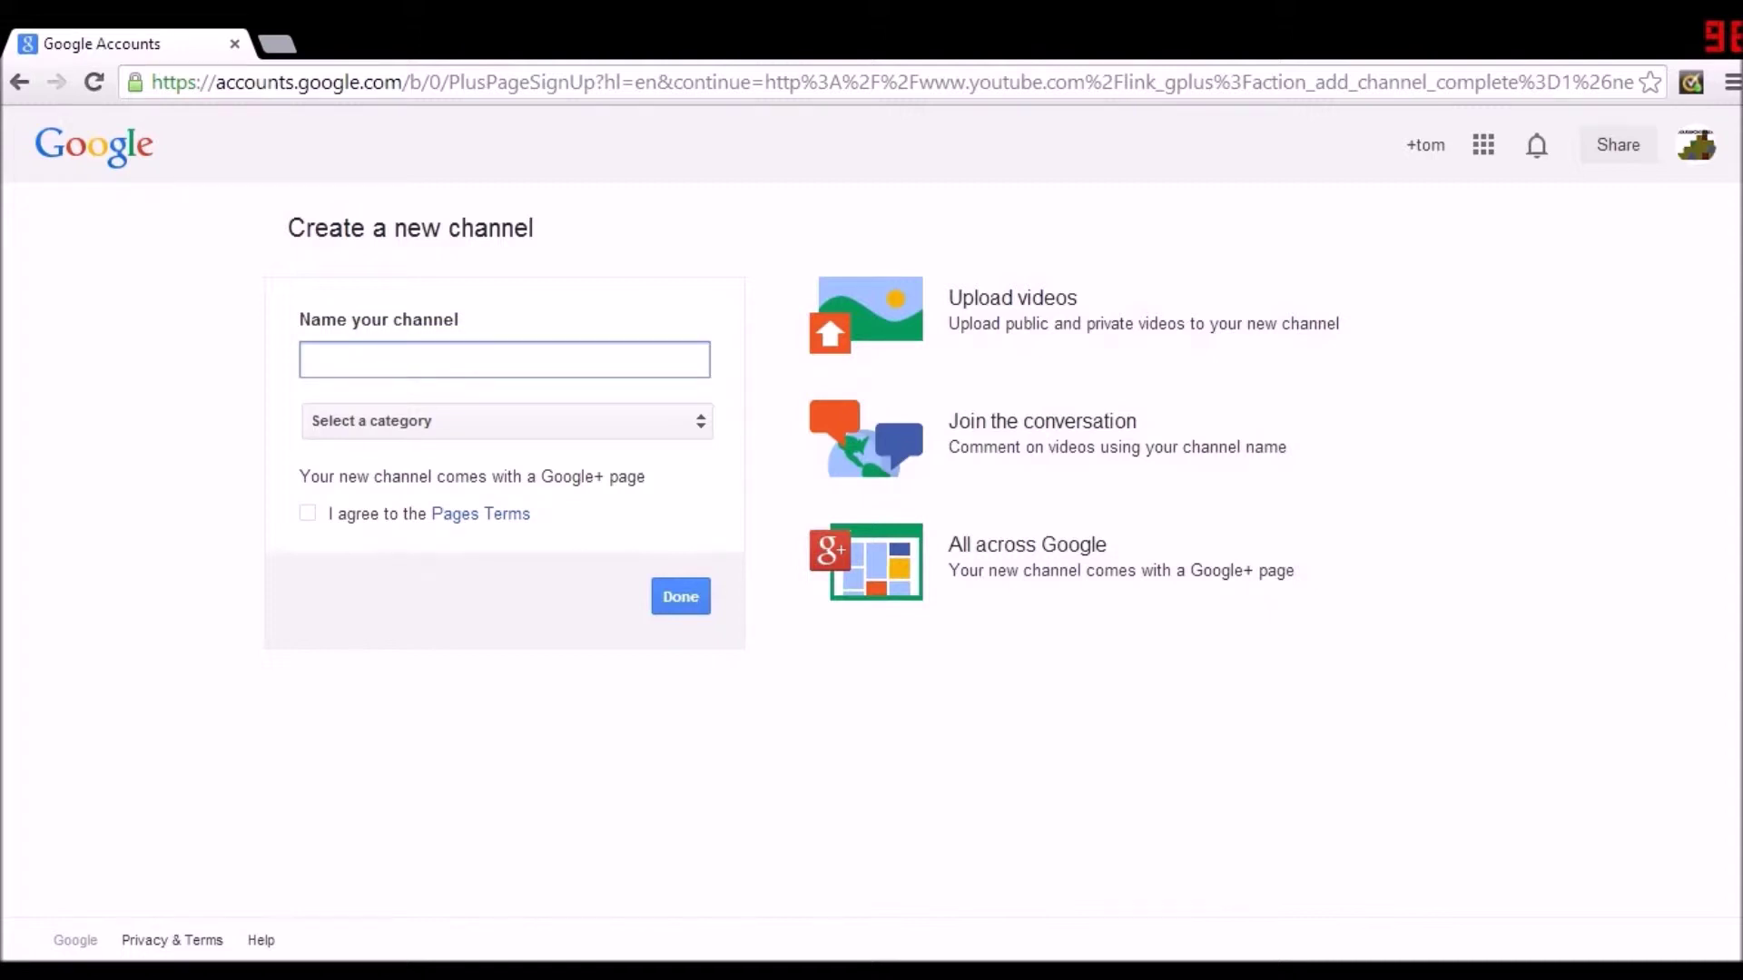
text(Th)
text(e)
text(Dop)
text(hin)
Correct the misspelled channel name to 'Coolranchouthouse'
key(BackSpace)
key(BackSpace)
key(BackSpace)
key(BackSpace)
key(BackSpace)
key(BackSpace)
text(Coolr)
text(anchouthouse)
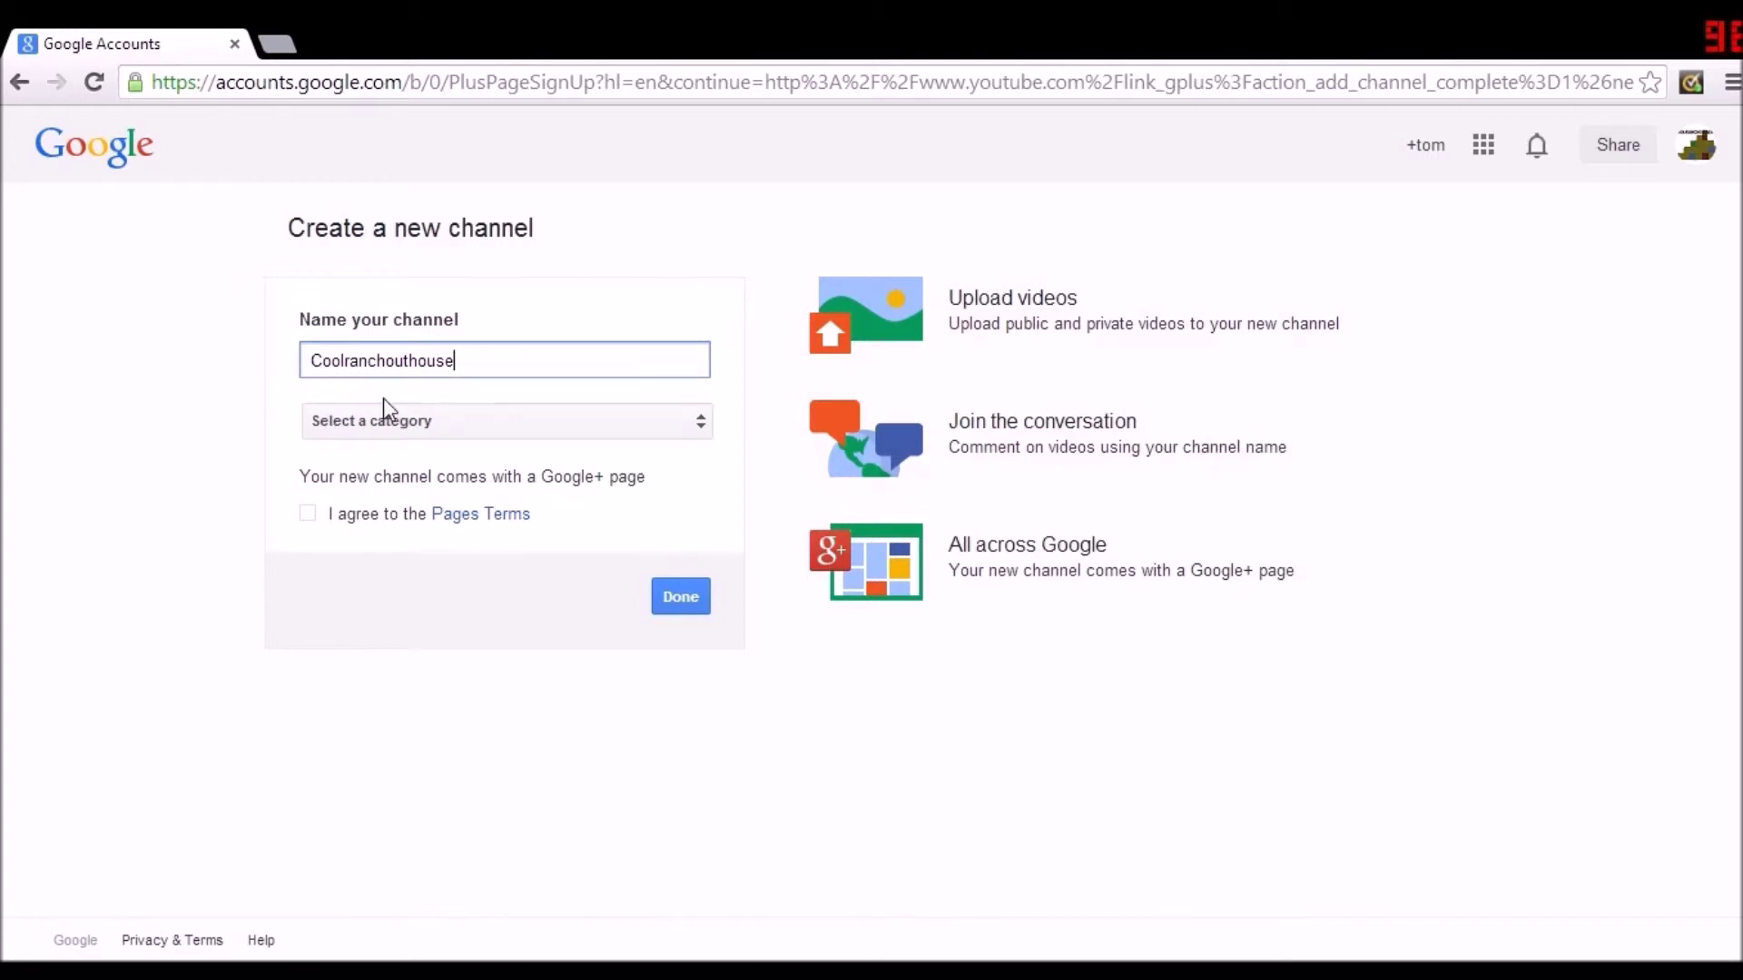
click(571, 459)
Choose Other as the channel category after first trying Arts, Entertainment or Sports
click(573, 422)
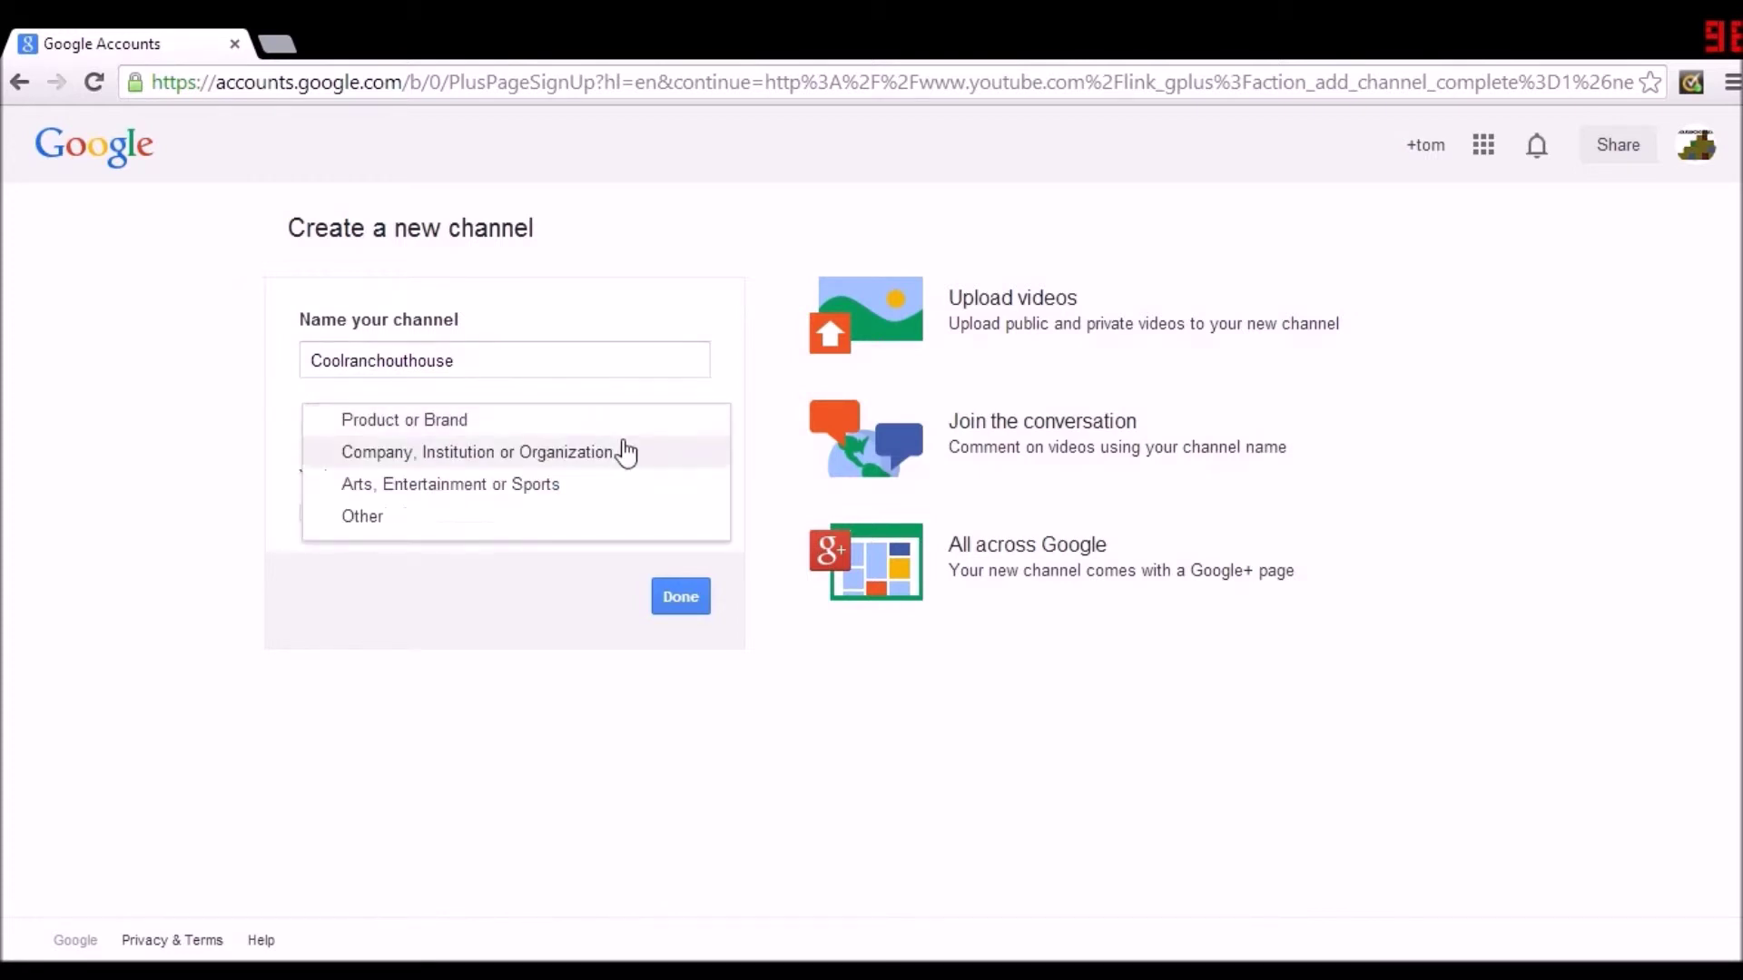
click(434, 520)
click(550, 421)
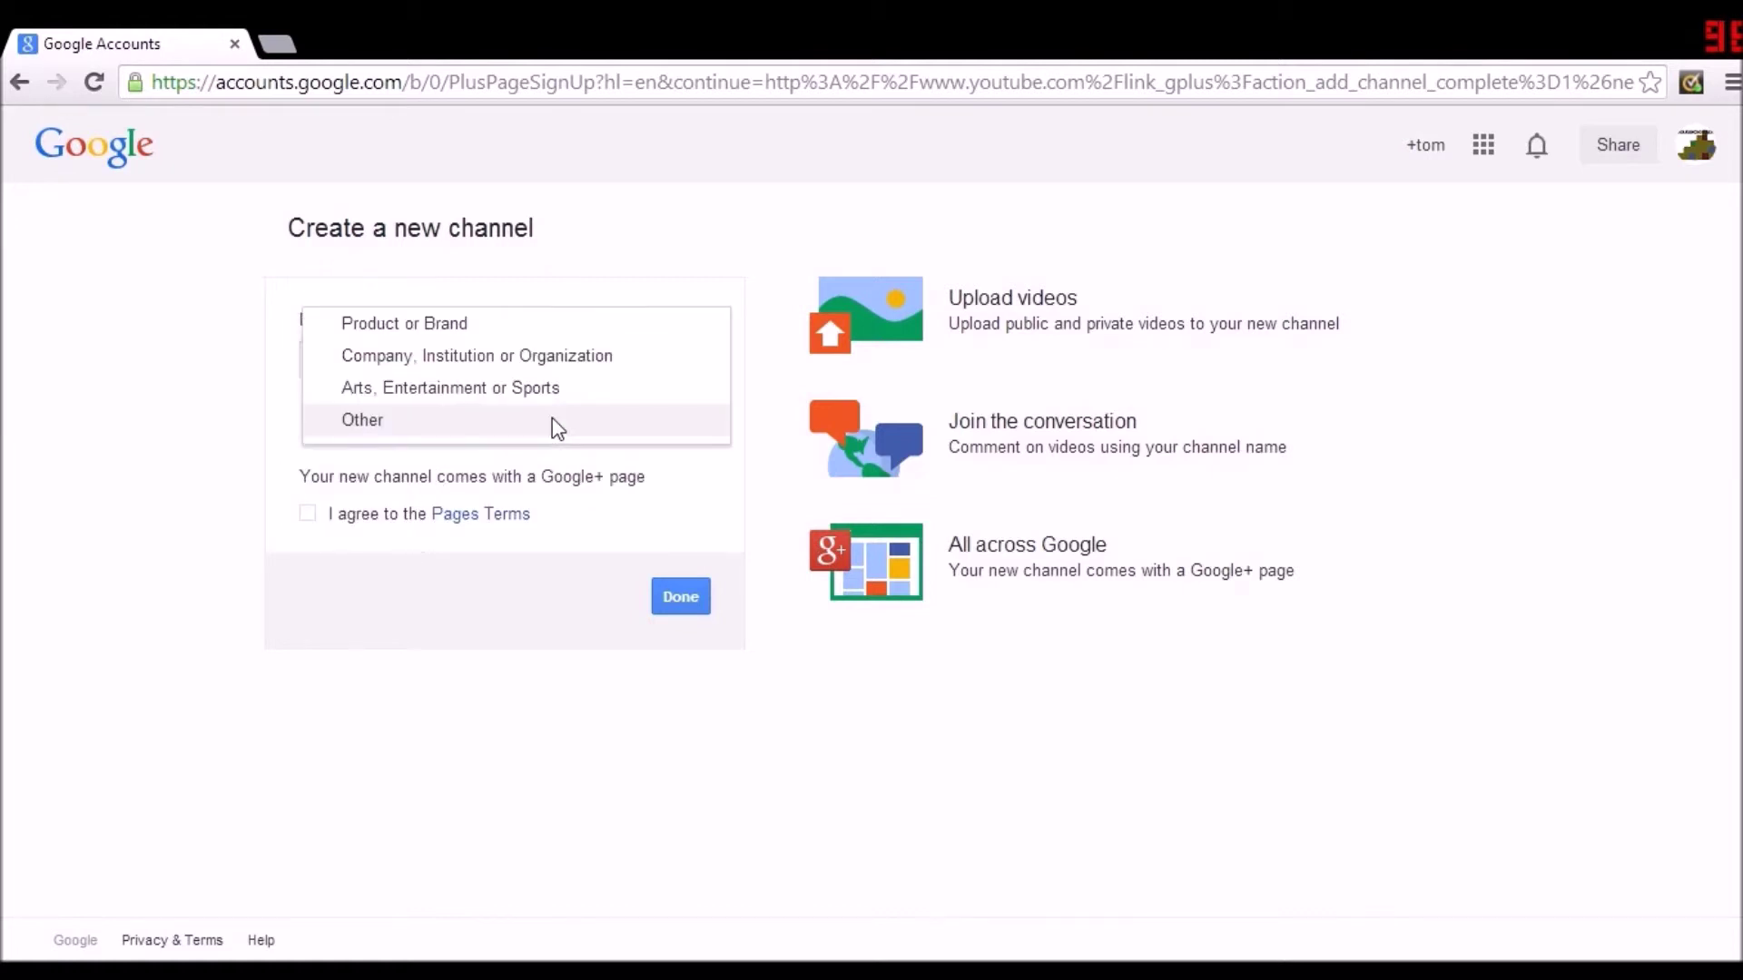
click(444, 398)
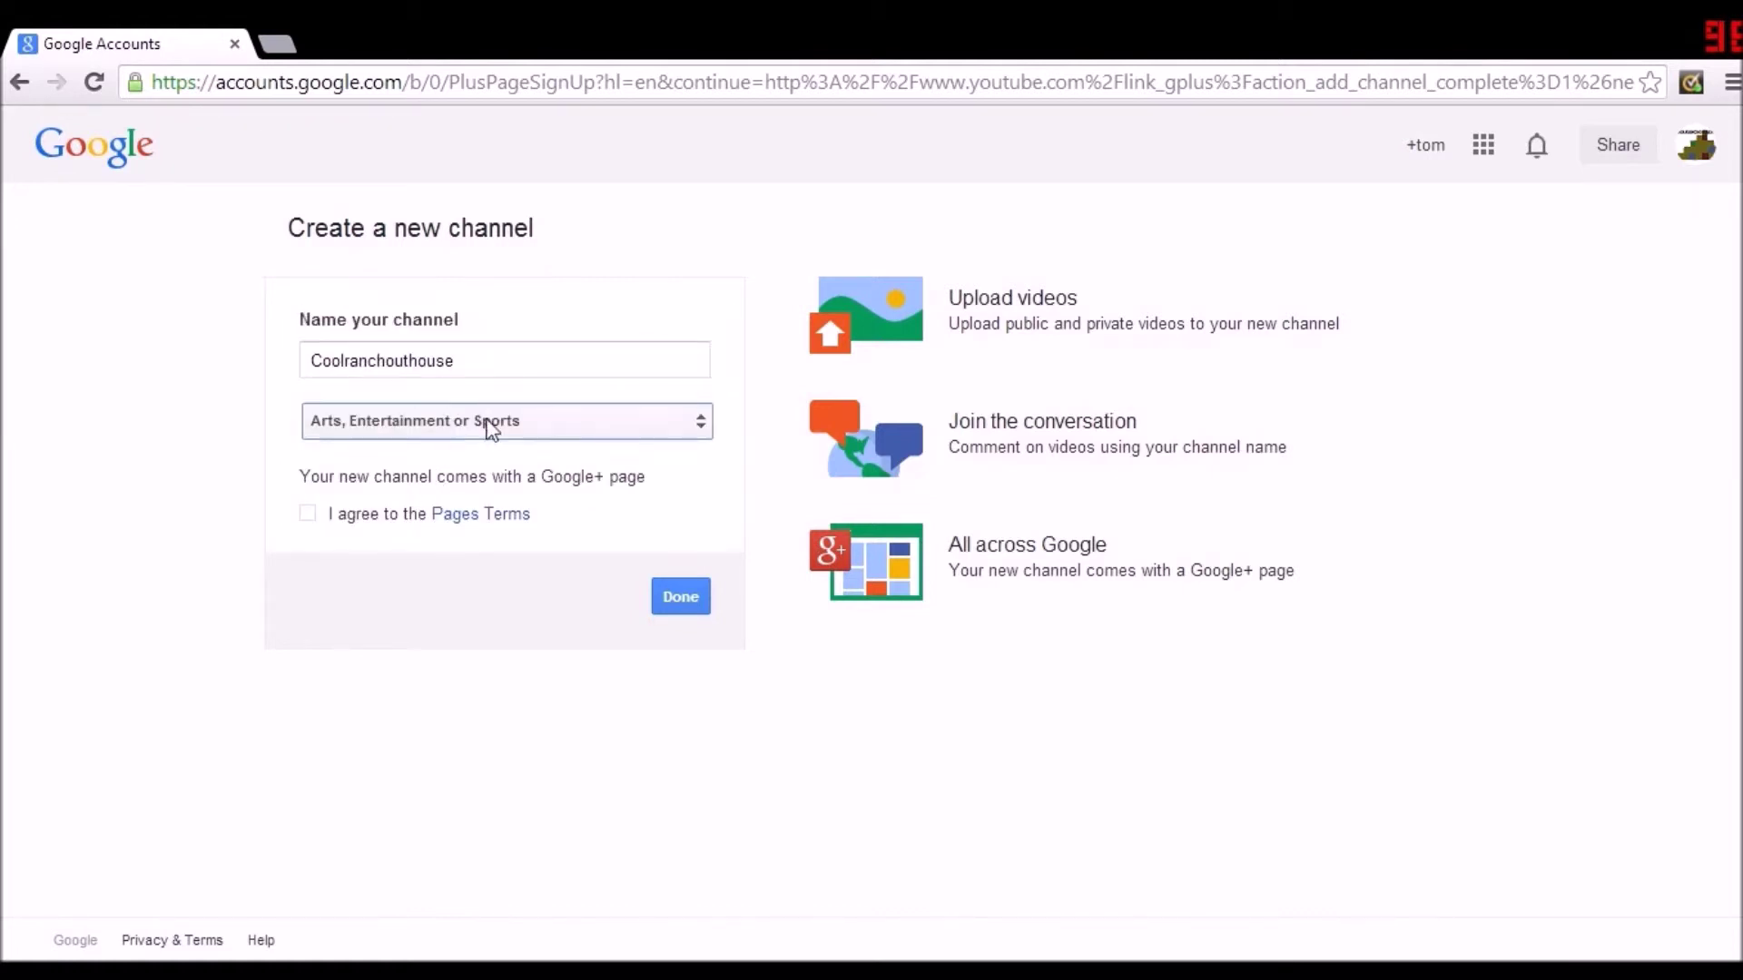
click(545, 419)
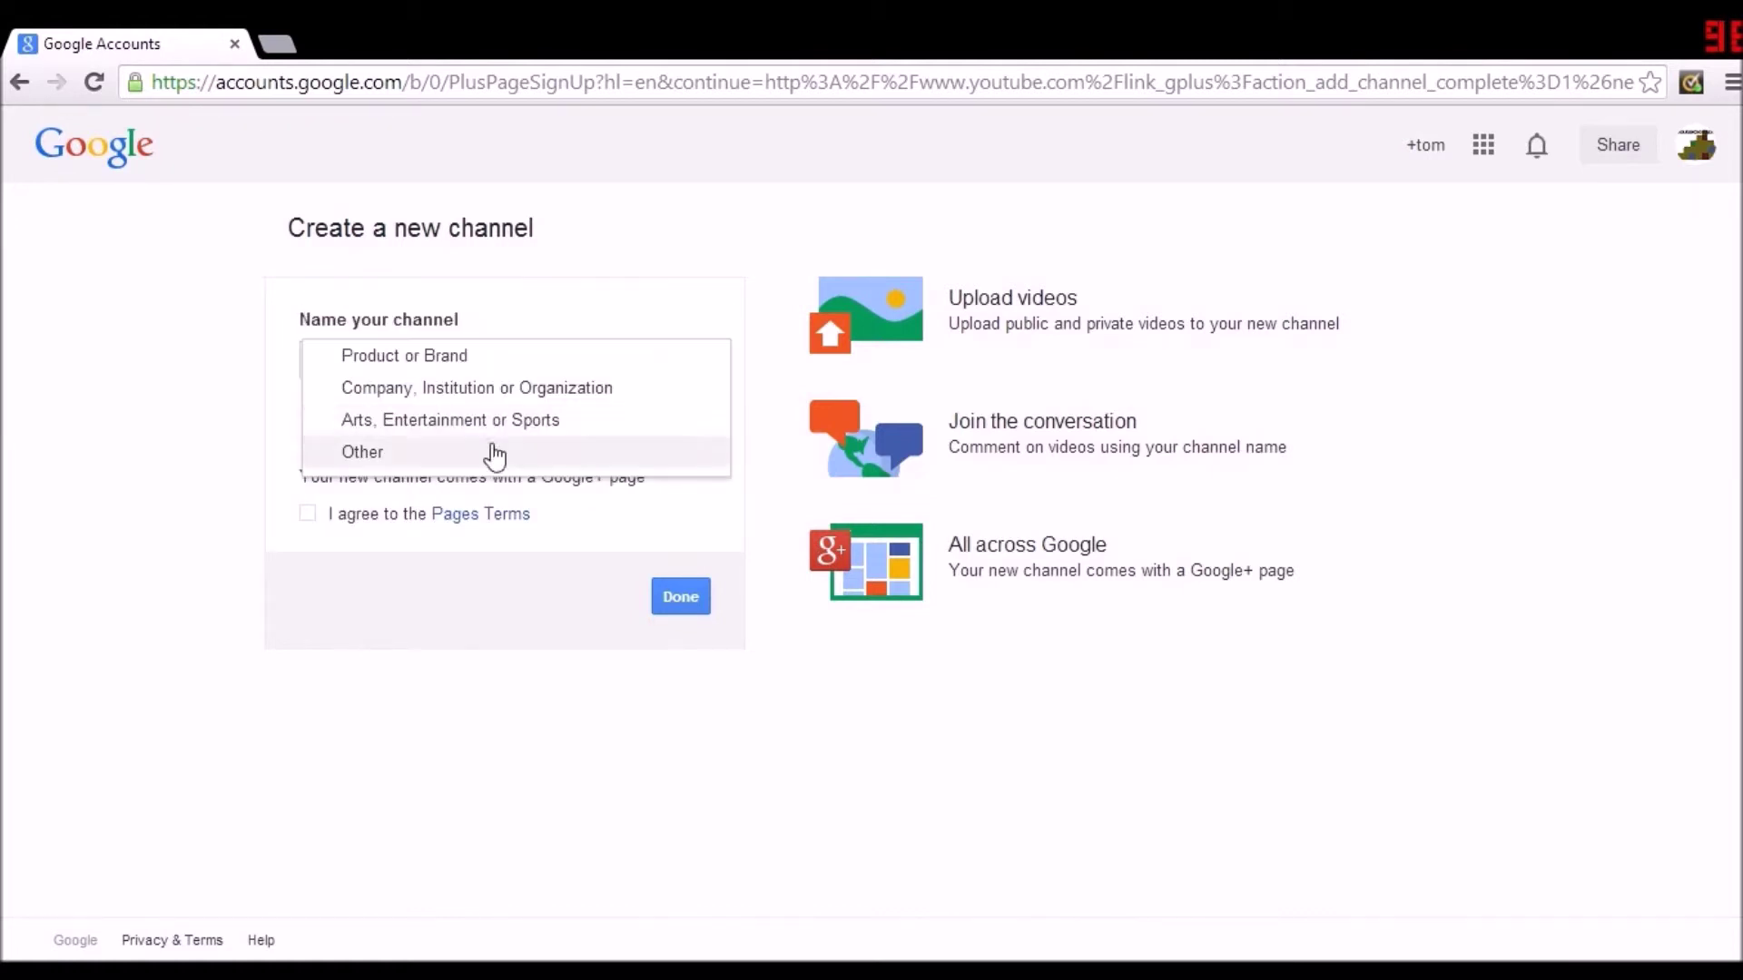
click(428, 460)
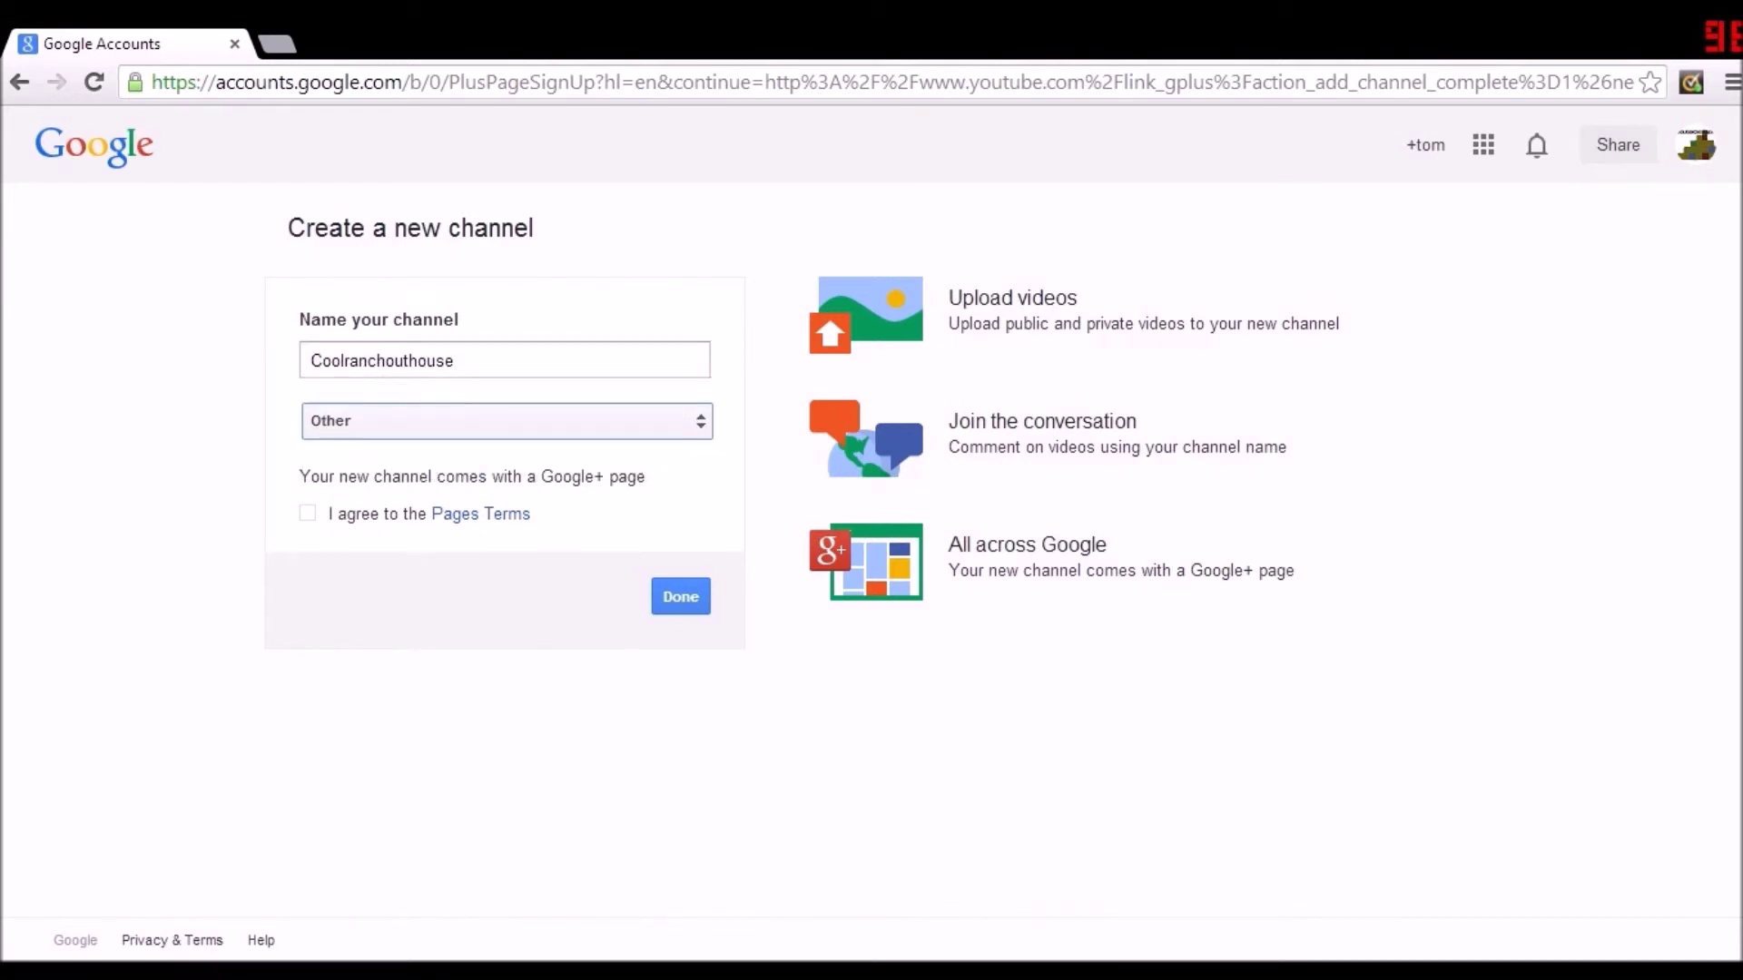
drag(544, 359, 385, 361)
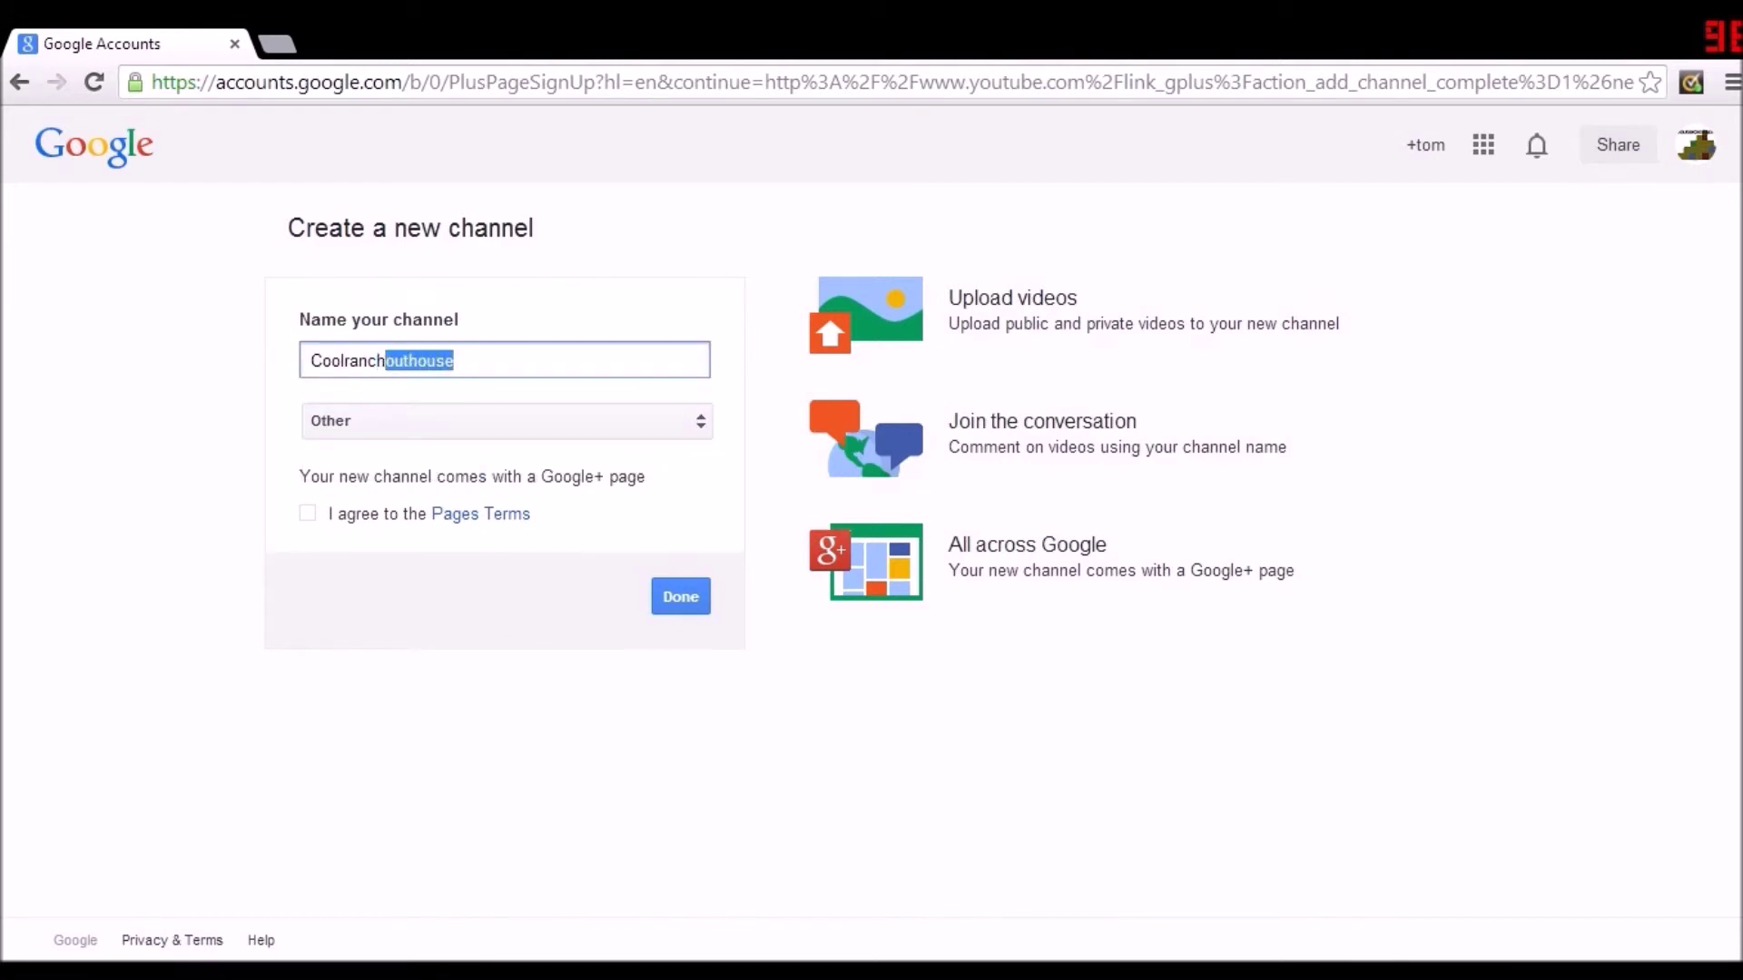
text(er)
Accept the Pages Terms and create the channel named 'Coolrancher'
click(309, 516)
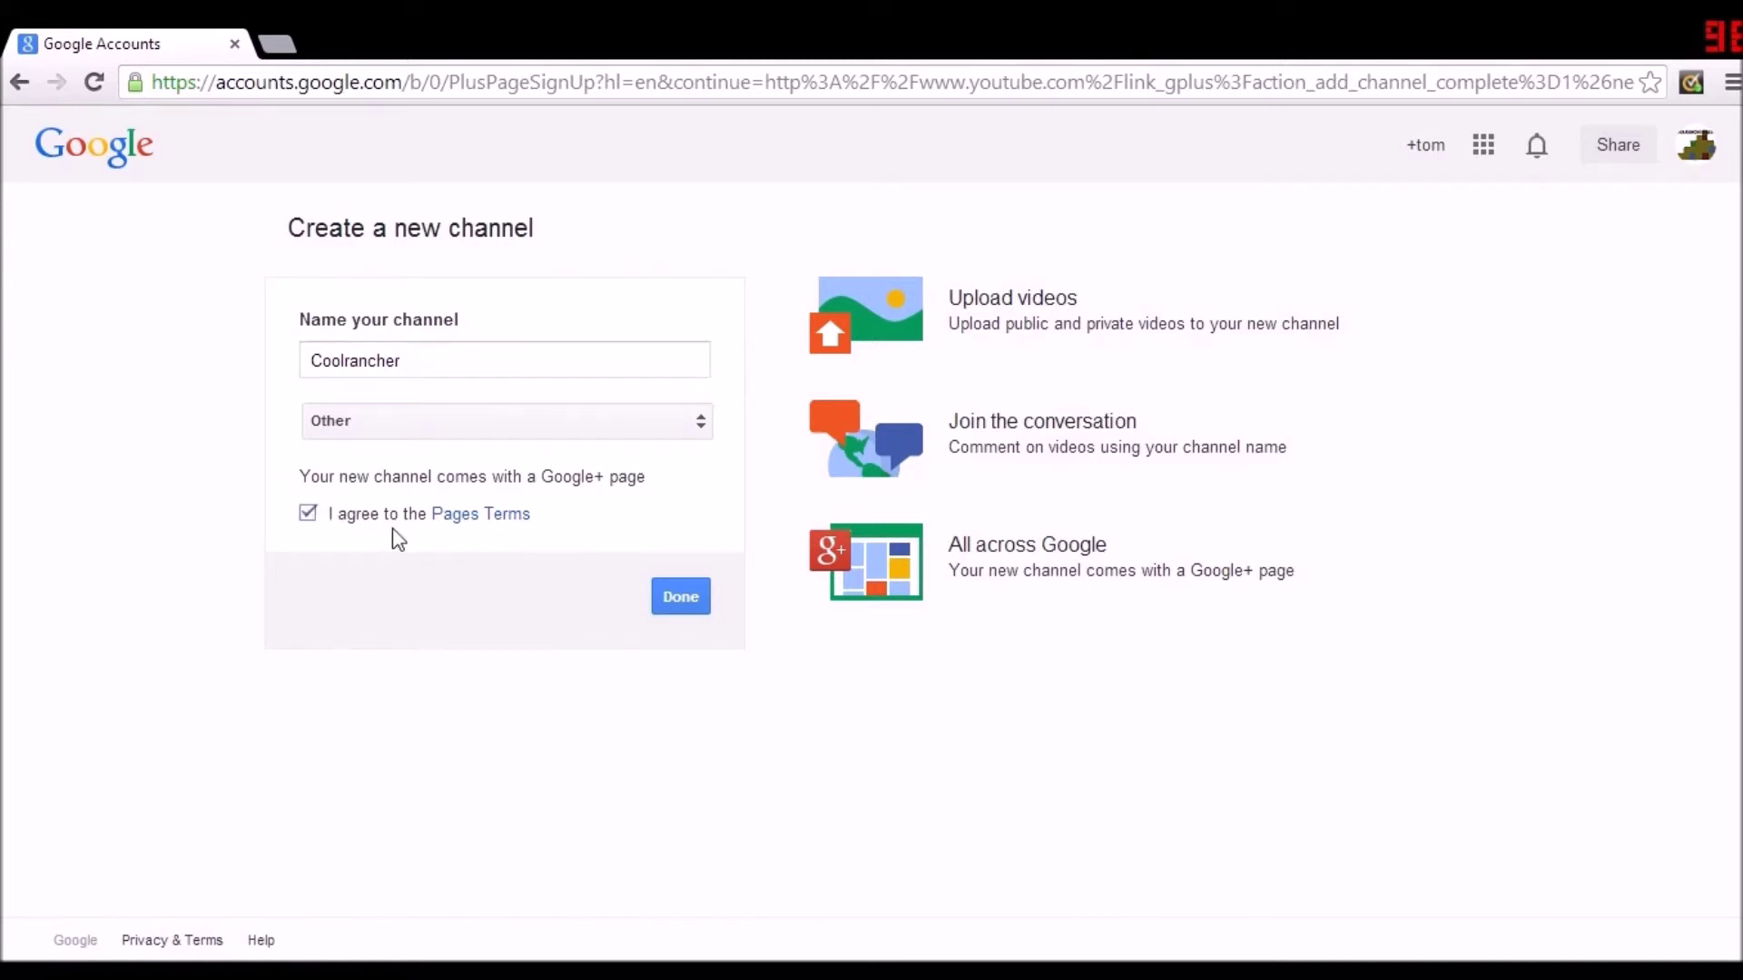
click(697, 591)
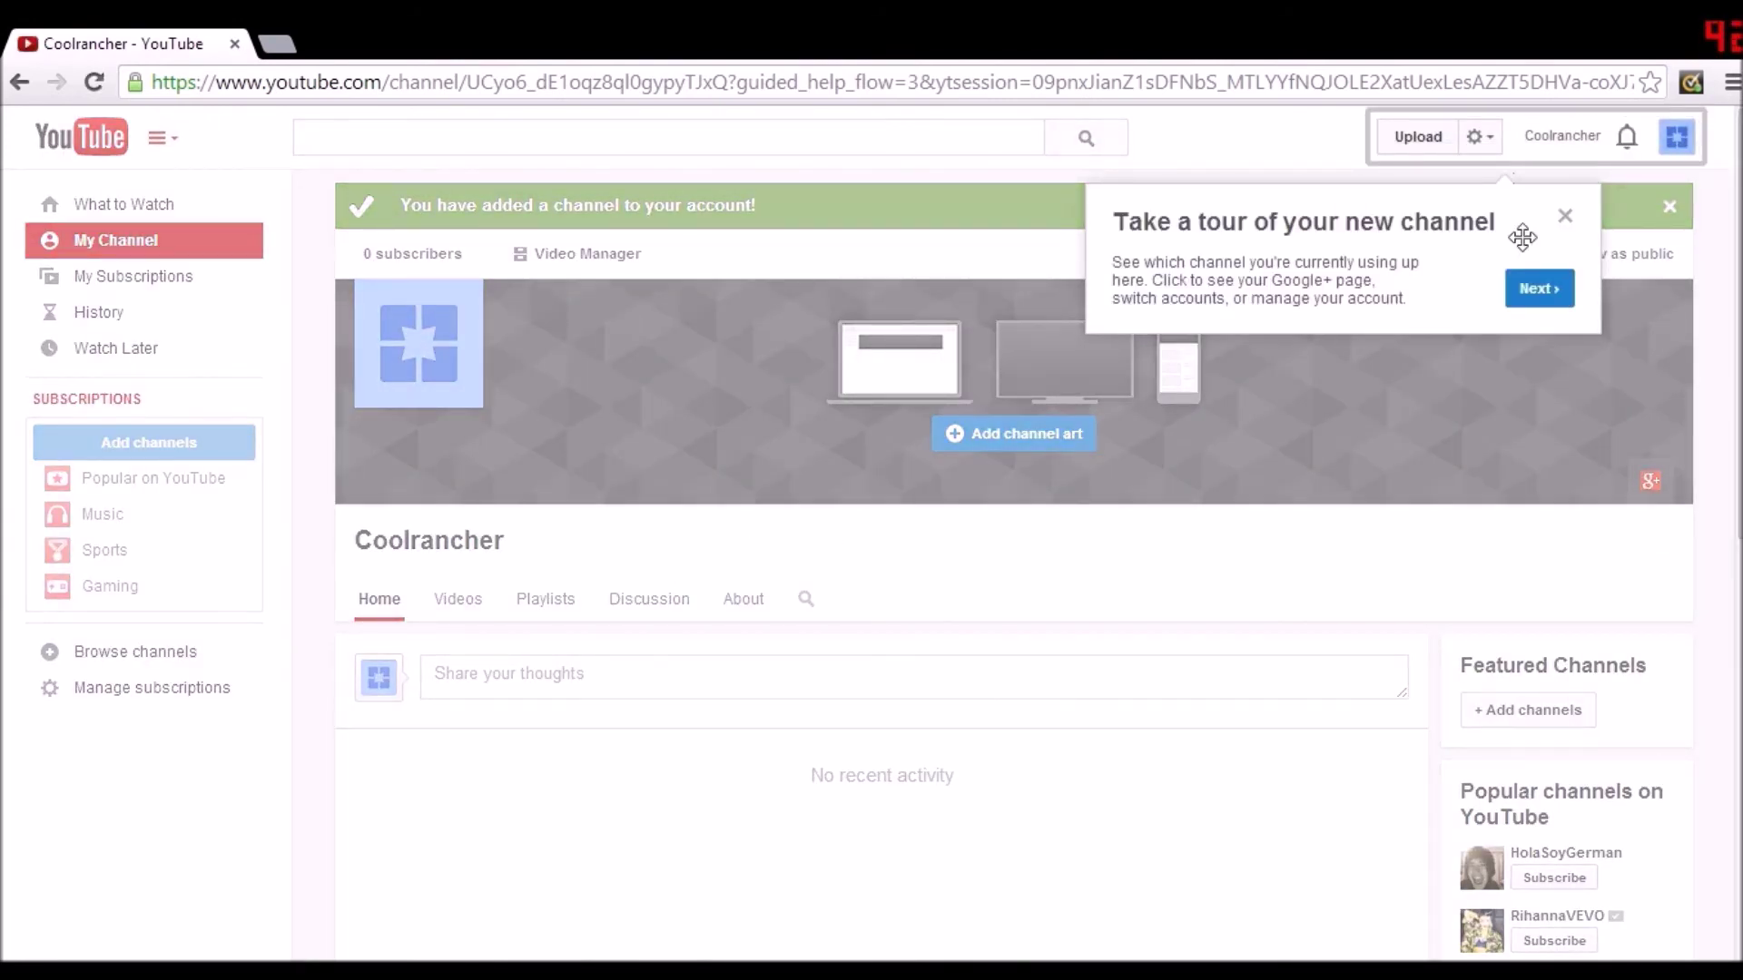
Advance the Coolrancher channel tour to the activity feed step
click(1539, 288)
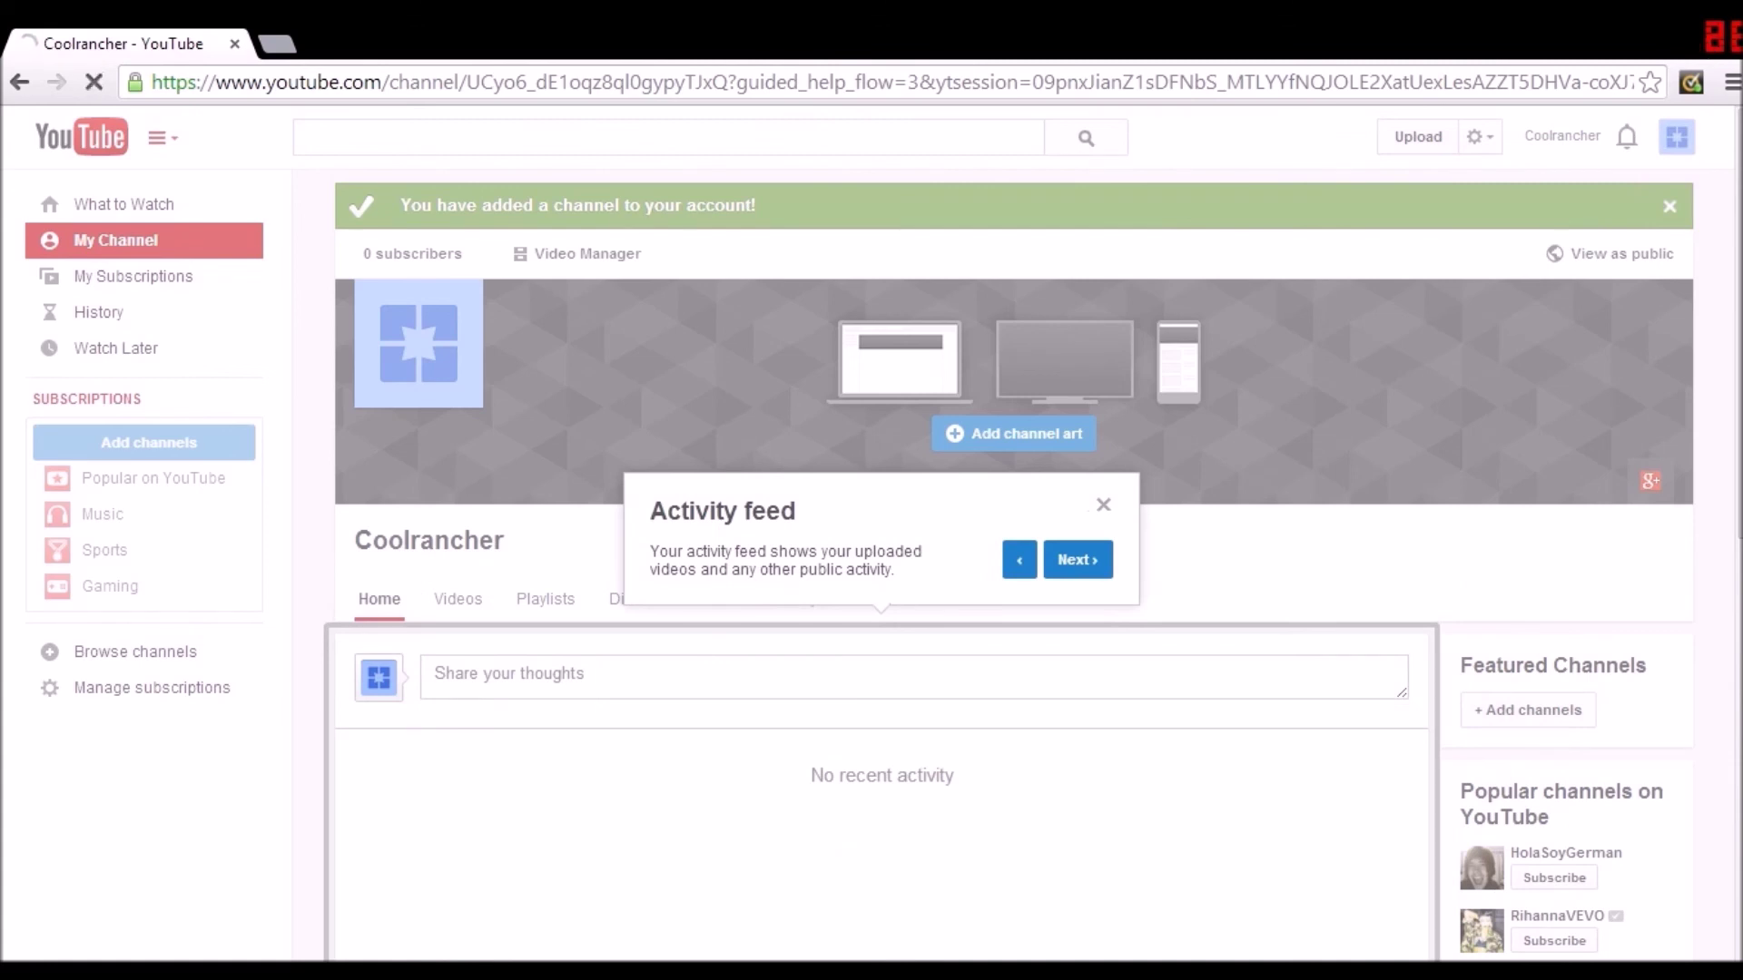